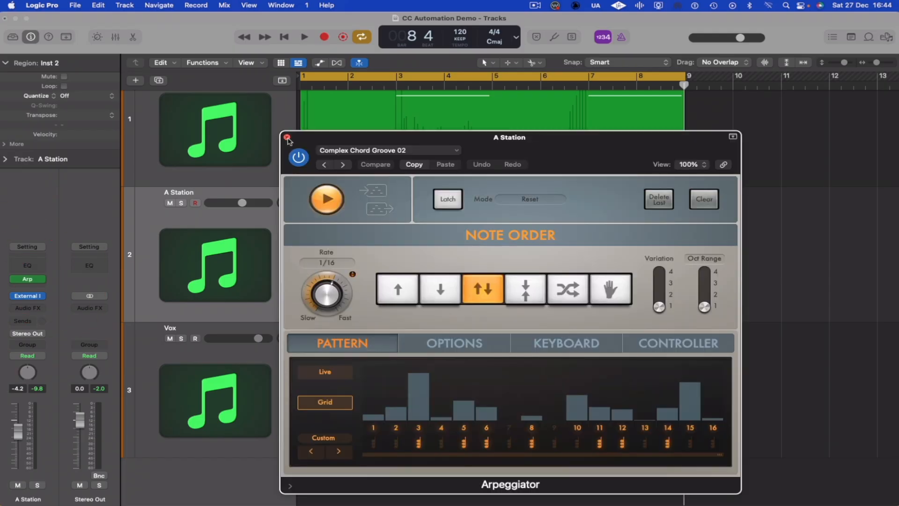
- Close the Arpeggiator window, record a pass of controller movements onto the A Station track and return the playhead to bar 1
click(288, 137)
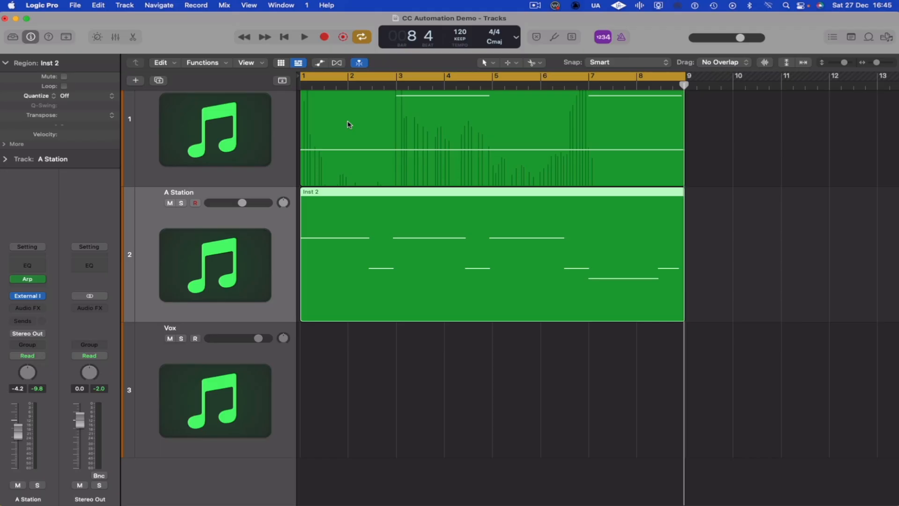
key(r)
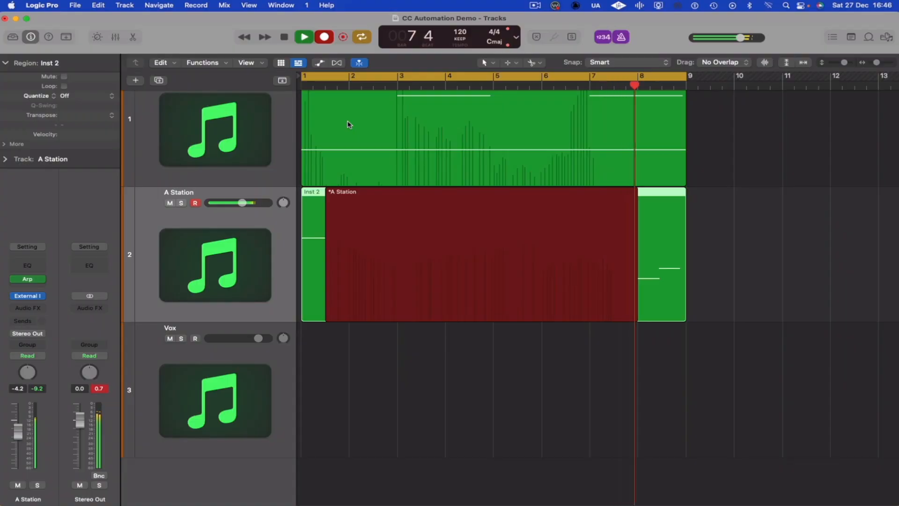
key(space)
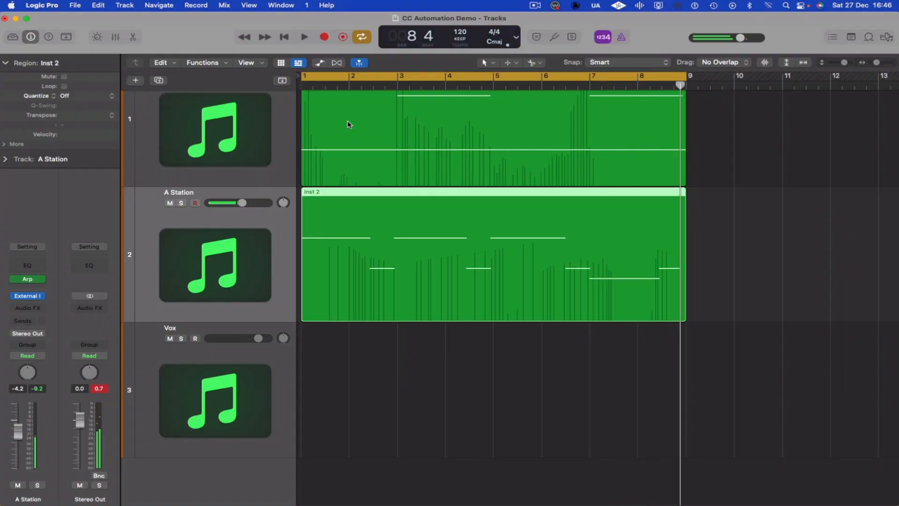
key(Return)
key(space)
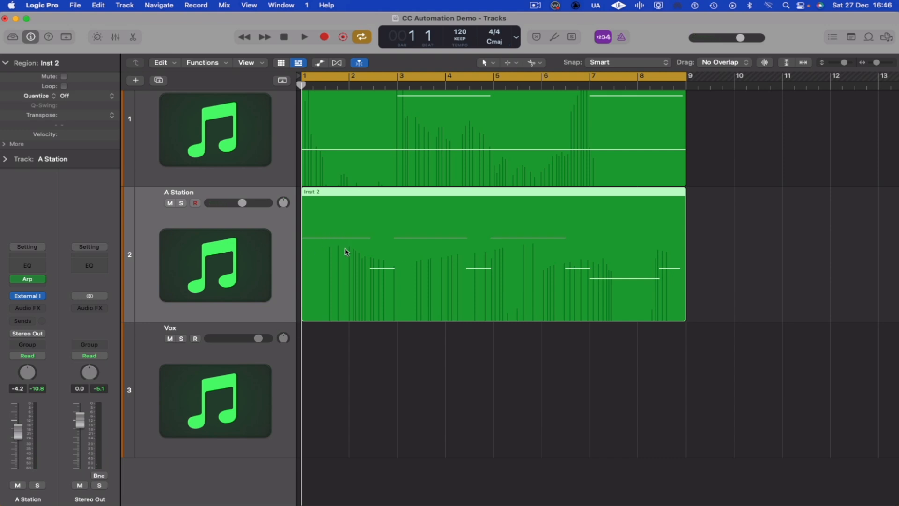
- Open the Inst 2 region in an enlarged Piano Roll with its Automation/MIDI area shown
drag(716, 365, 309, 227)
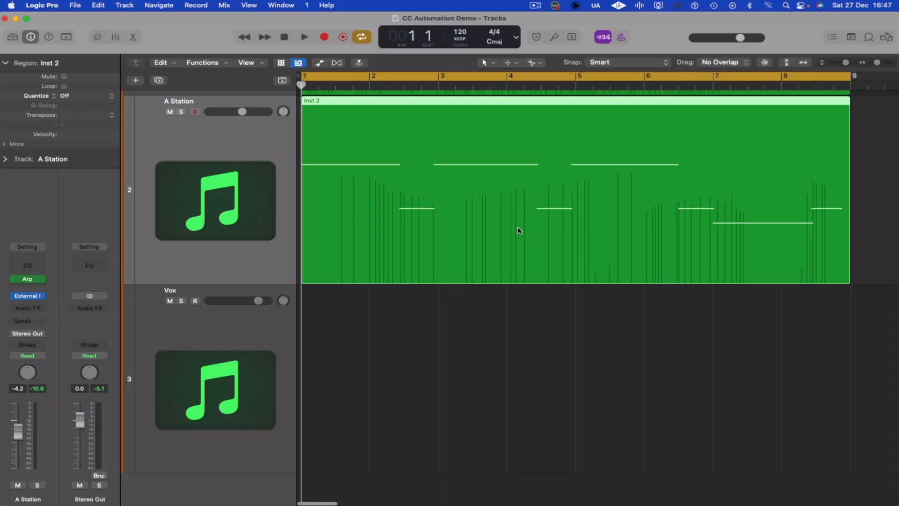
double_click(515, 228)
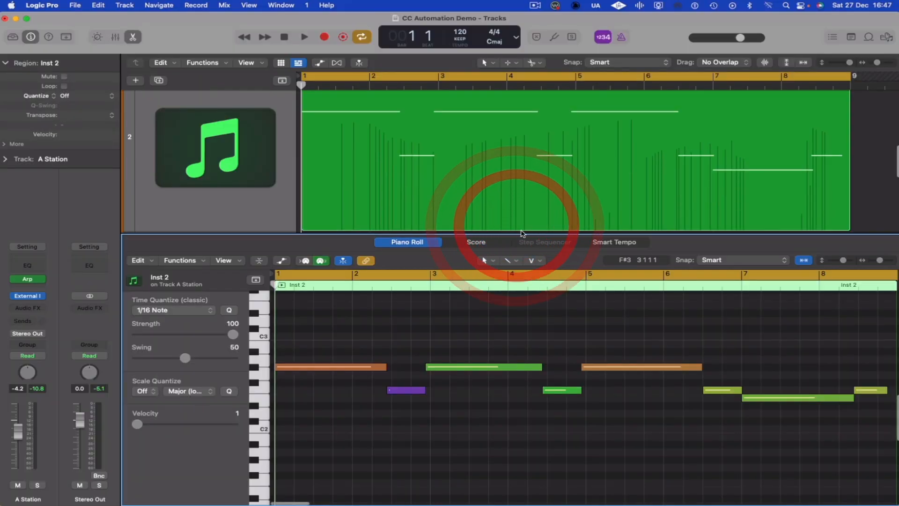
drag(530, 232, 532, 217)
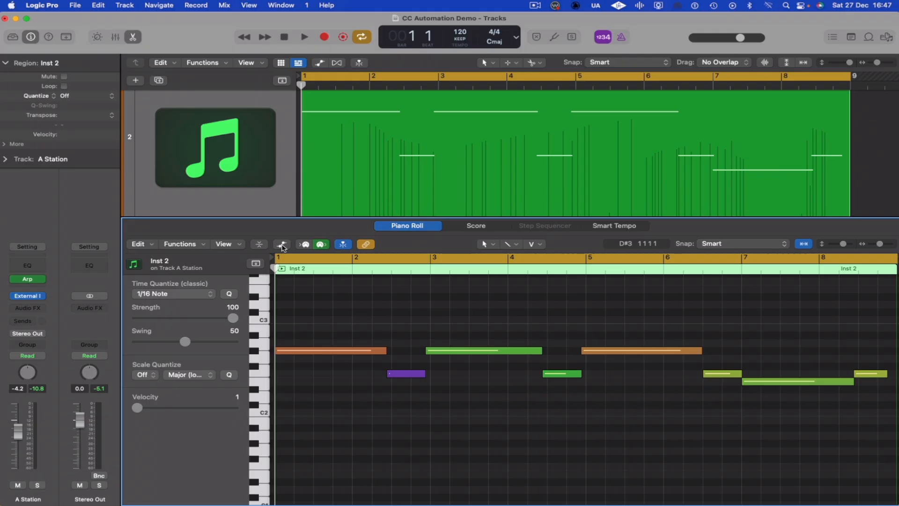
click(282, 245)
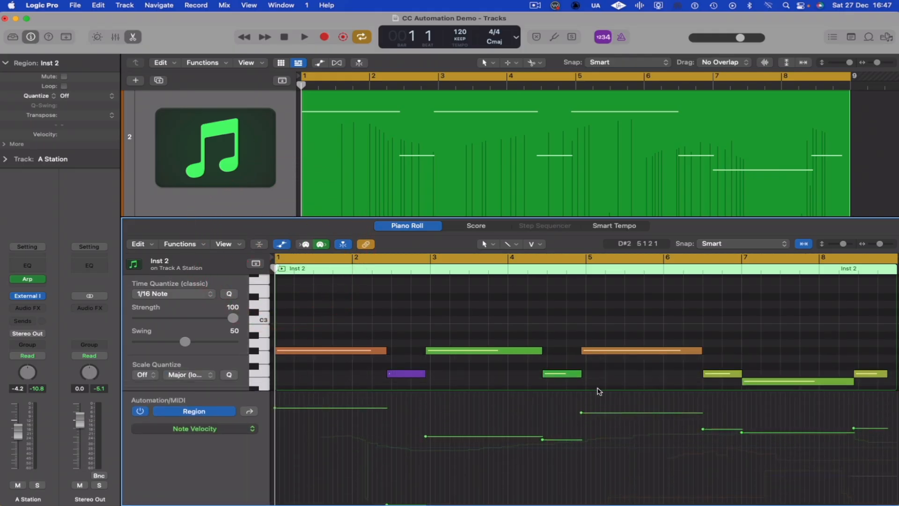
drag(290, 217, 277, 114)
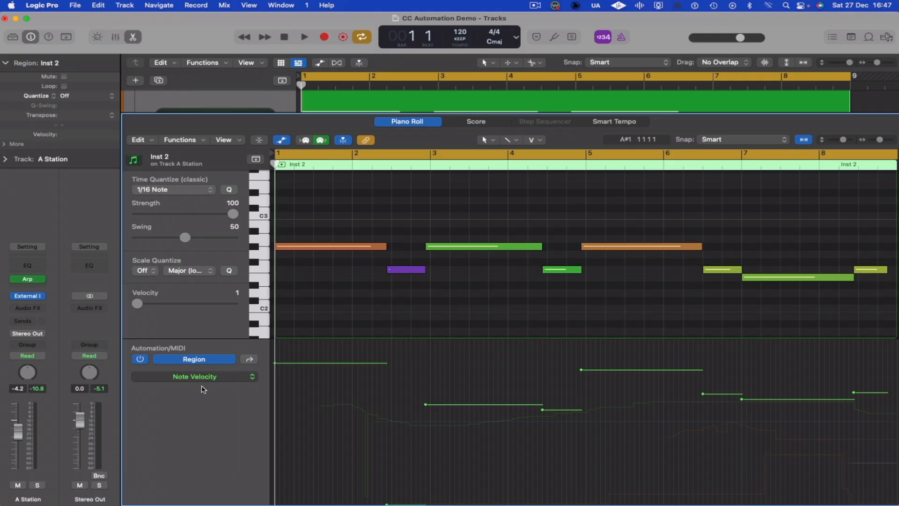
- Browse the available MIDI controllers 0-63 and display the region's channel 1 Breath data through to the end
click(252, 379)
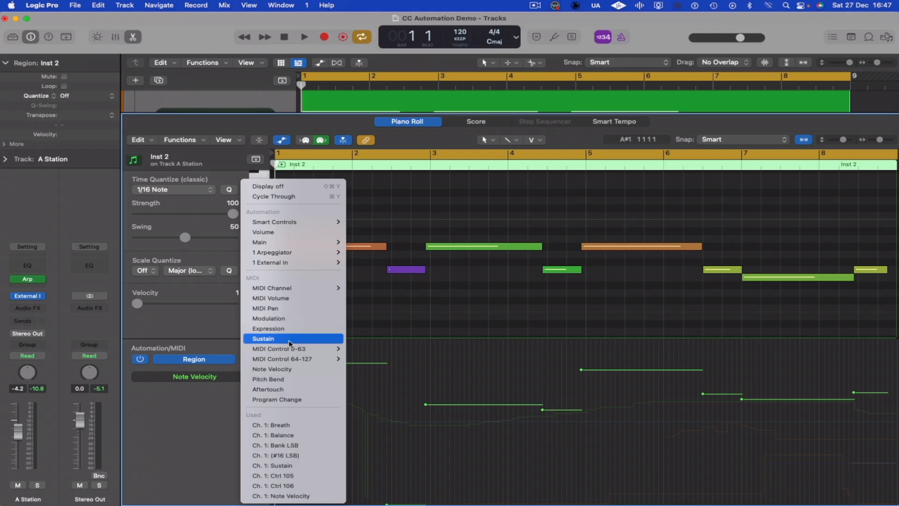
mouse_move(287, 352)
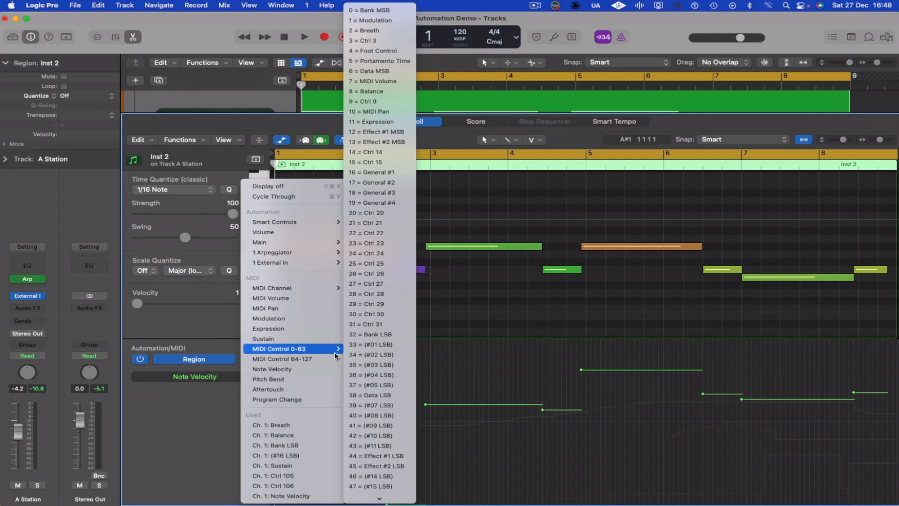
scroll(375, 373, down, 5)
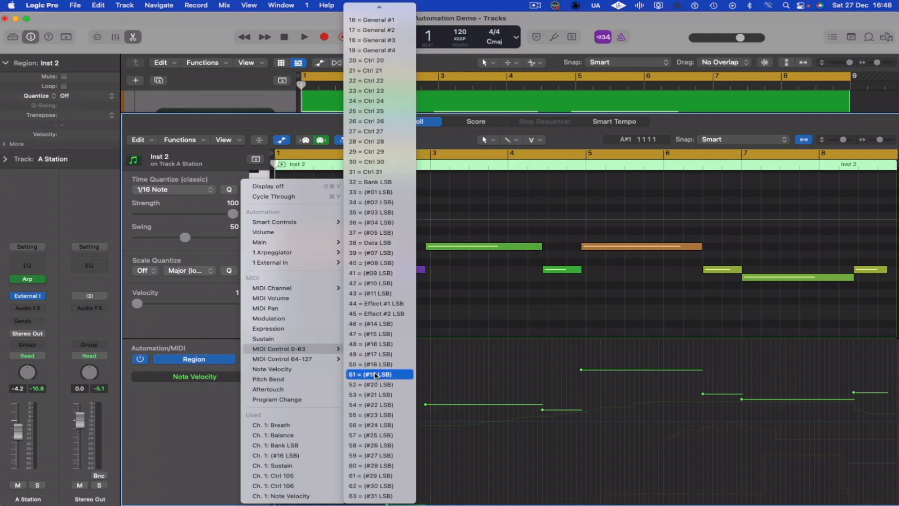
scroll(375, 375, up, 5)
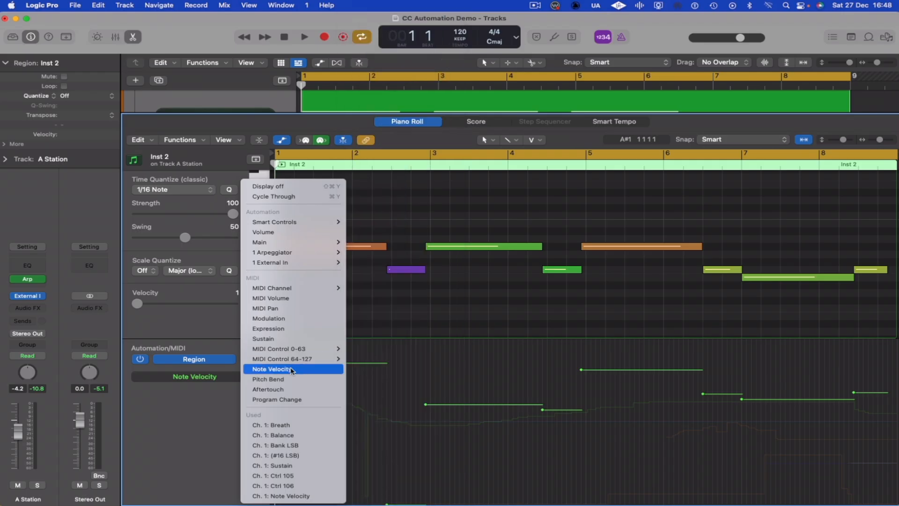
click(285, 427)
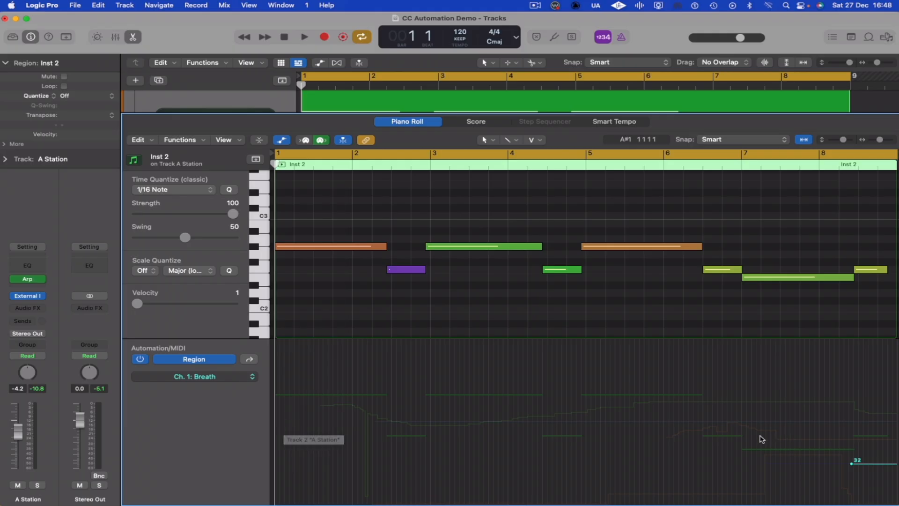
scroll(821, 470, right, 2)
scroll(821, 470, right, 3)
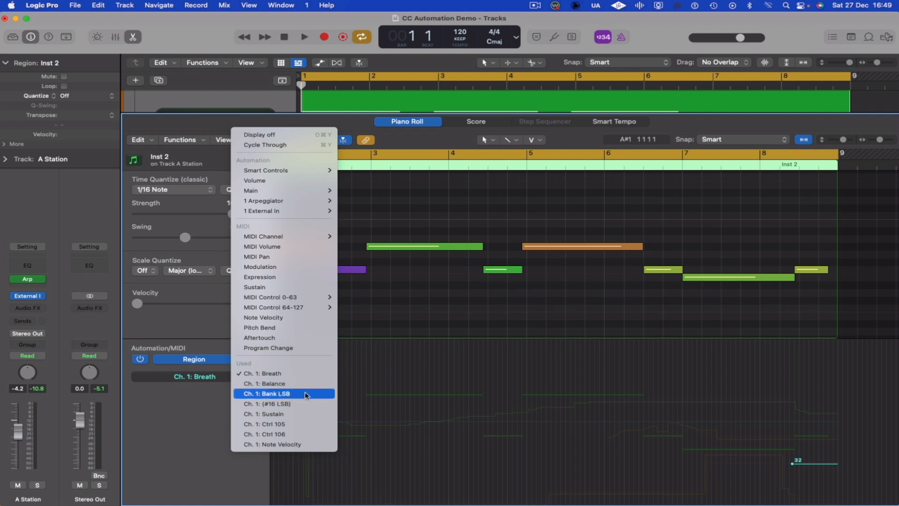
- Review the recorded channel 1 data of Ctrl 105 and Ctrl 106 in the automation area
click(302, 423)
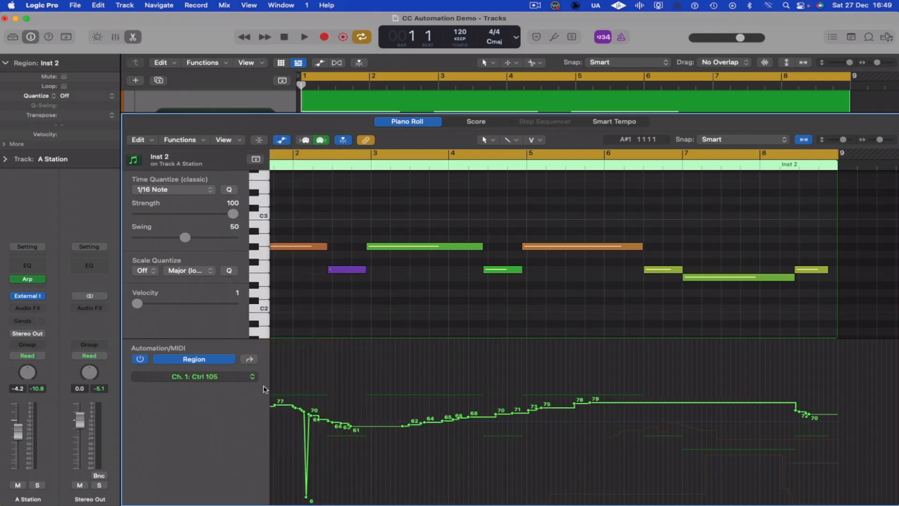
click(252, 378)
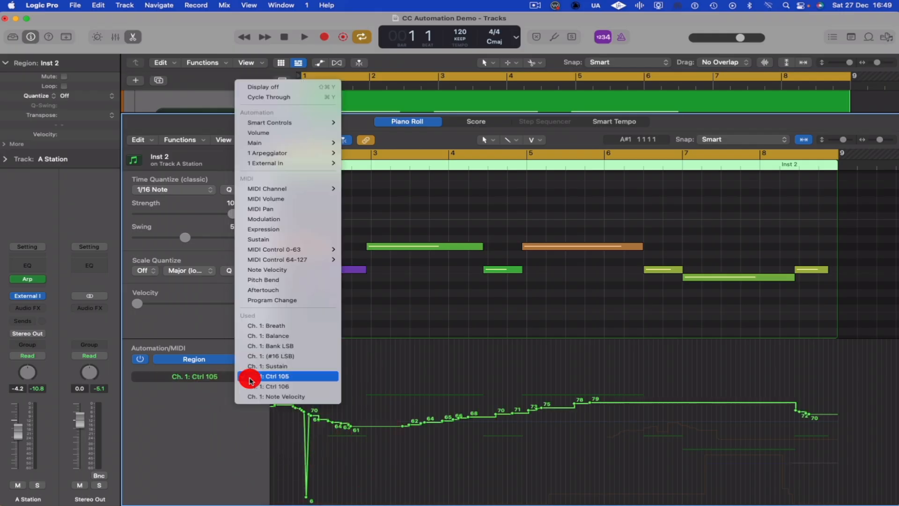
click(299, 387)
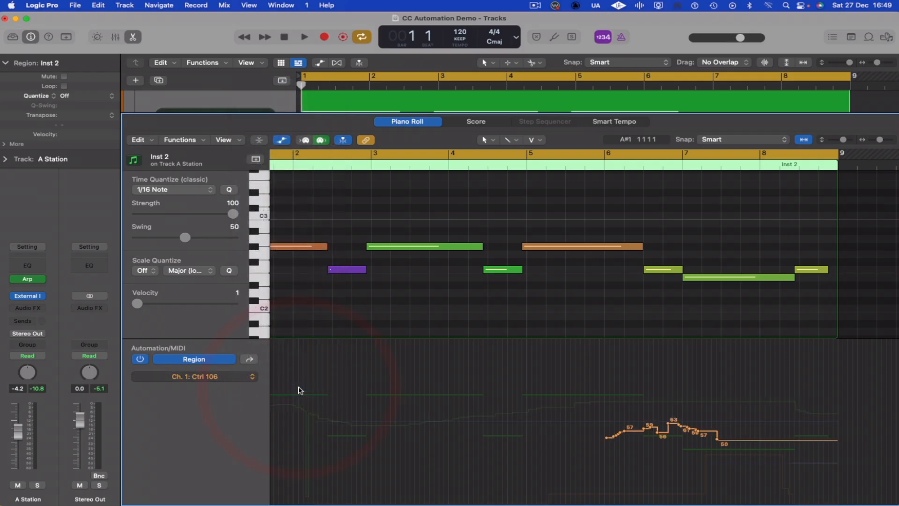
- Replace the recorded Ctrl 105 data with a straight ramp from 33 at bar 1 to 111 near the end of bar 8
click(250, 378)
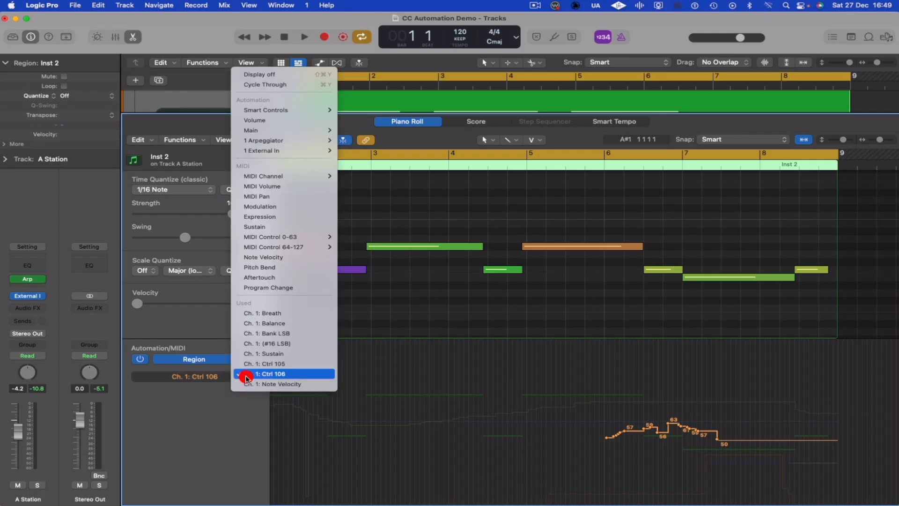
click(250, 369)
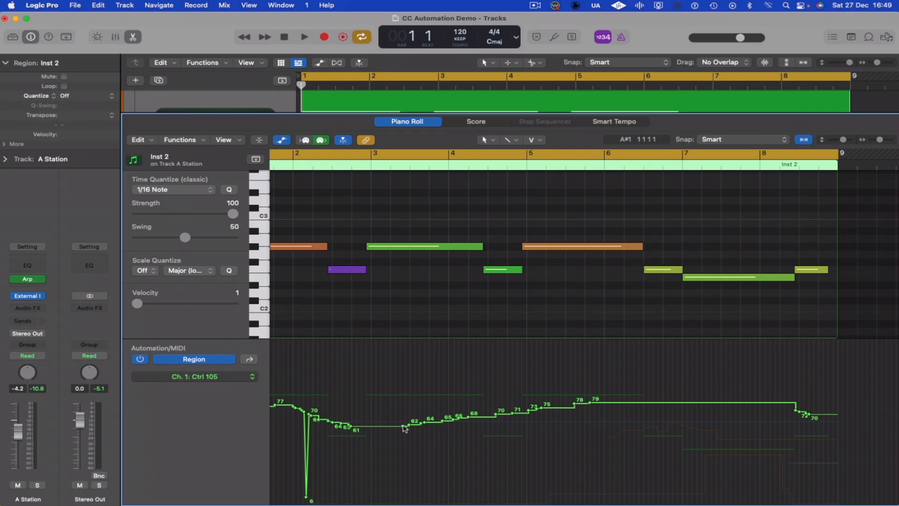
drag(404, 428, 276, 472)
mouse_move(467, 426)
mouse_down()
mouse_move(723, 406)
mouse_move(885, 361)
mouse_up()
scroll(461, 395, right, 3)
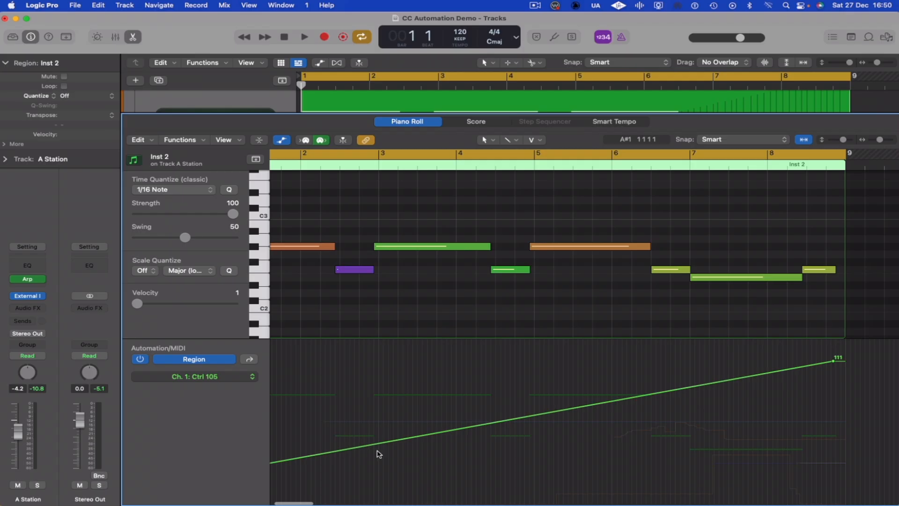
scroll(363, 454, left, 3)
drag(274, 473, 274, 462)
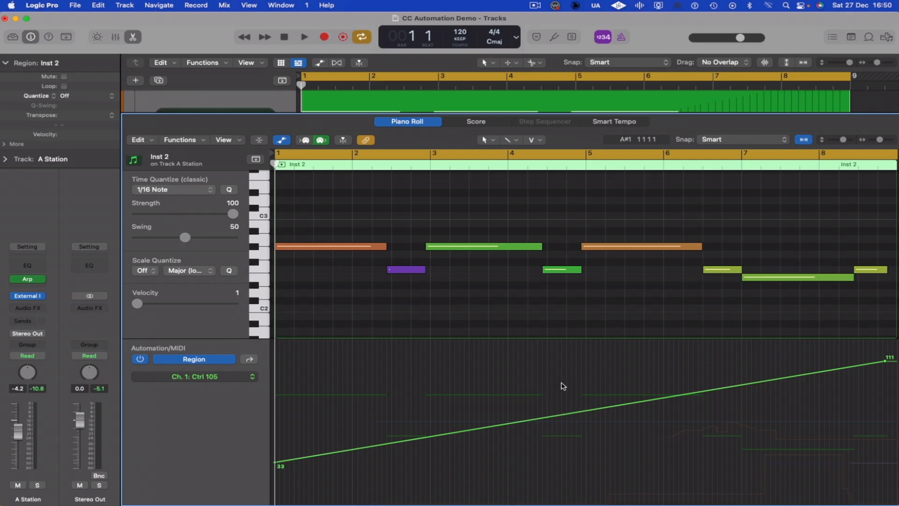
- Bend the Ctrl 105 ramp into a gradually steepening curve with the Automation Curve Tool and play it back
key(Escape)
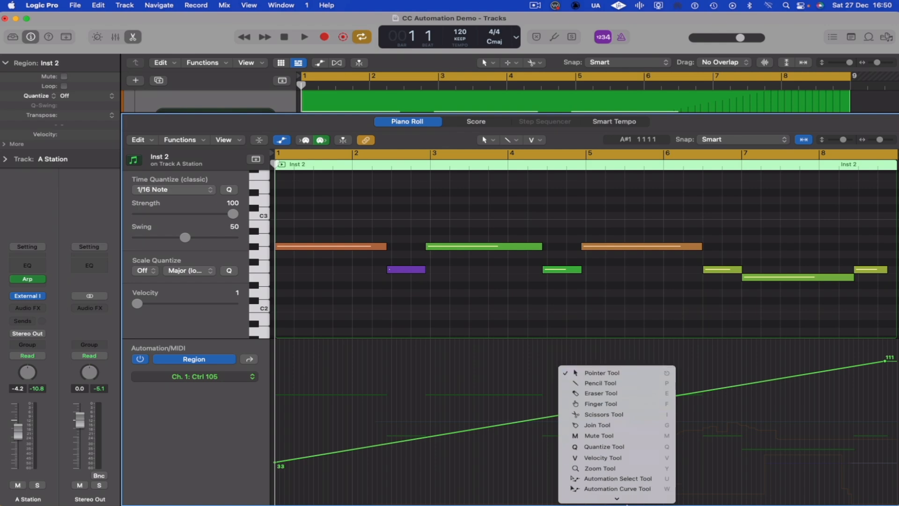
click(631, 469)
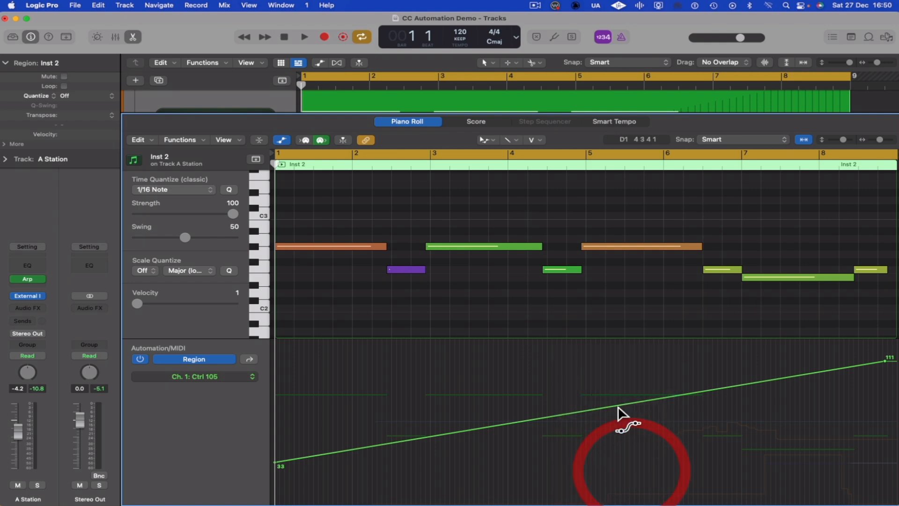
mouse_move(615, 415)
mouse_down()
mouse_move(619, 435)
mouse_move(621, 423)
mouse_up()
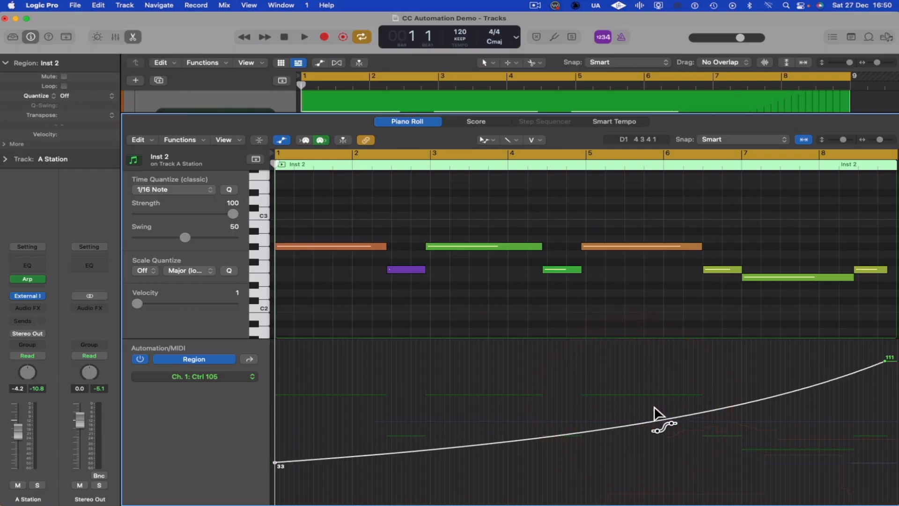
key(space)
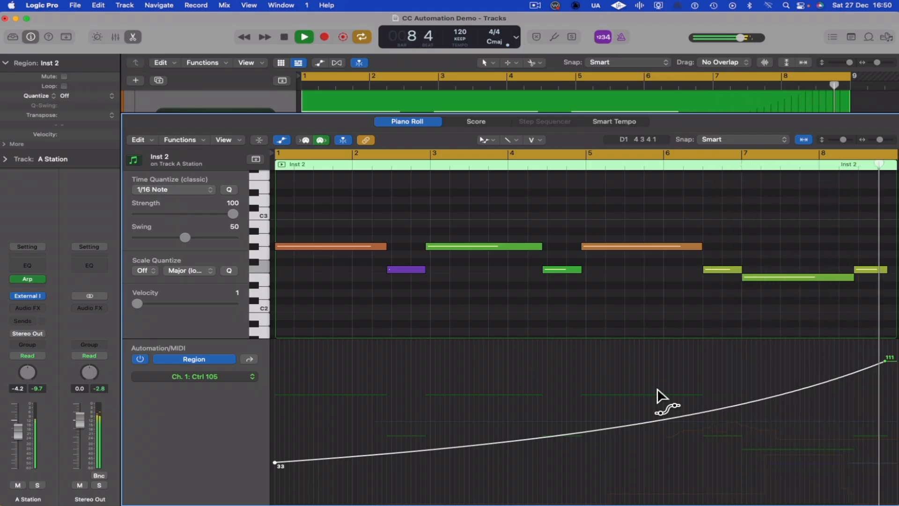
key(space)
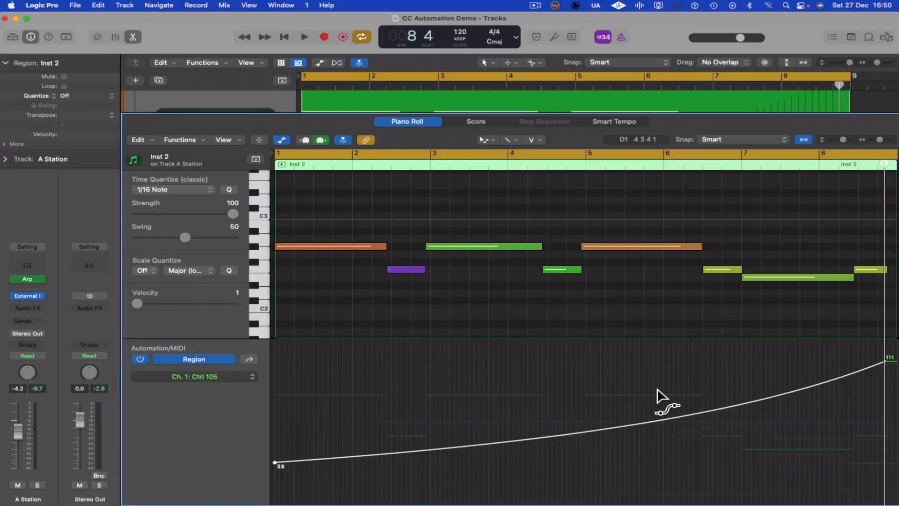
- Switch back to the Pointer Tool and set the Ctrl 105 curve's end point to 98 and start point to 37
key(t)
click(665, 388)
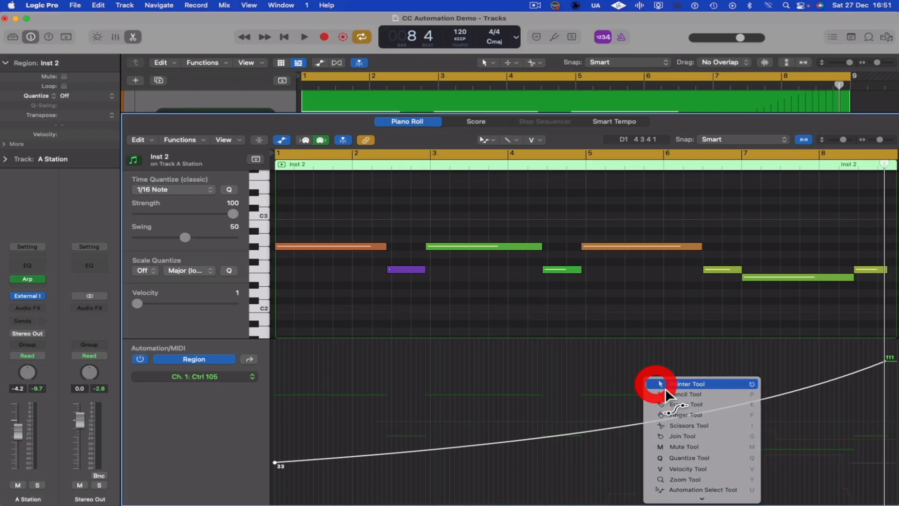
click(884, 361)
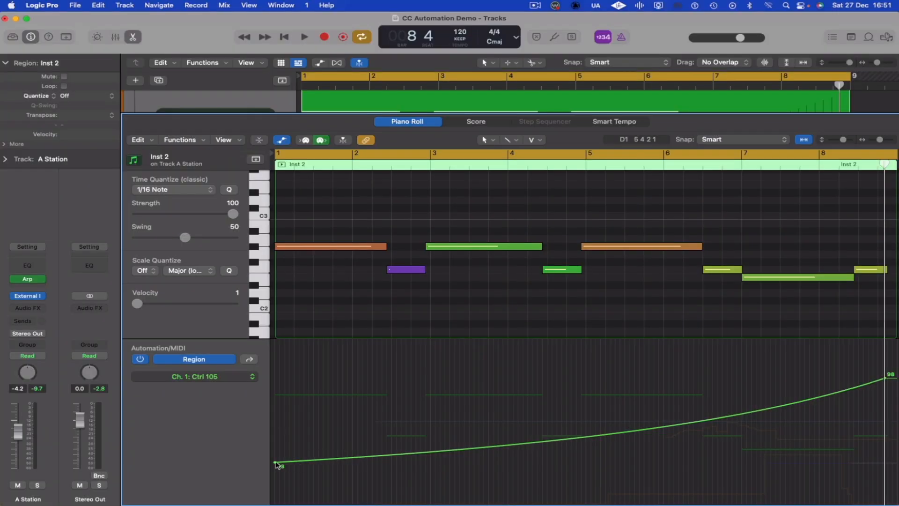
drag(276, 464, 276, 457)
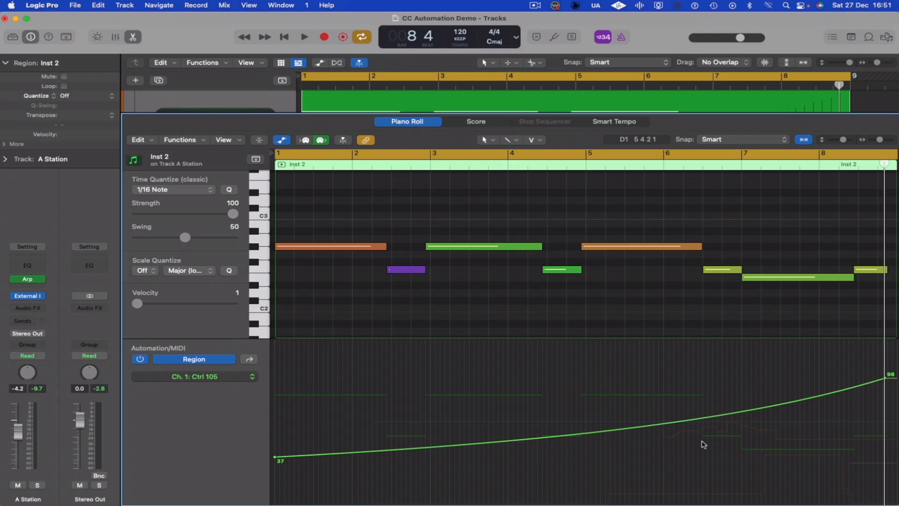
- Play the region from the start to audition the adjusted Ctrl 105 curve
key(Return)
key(space)
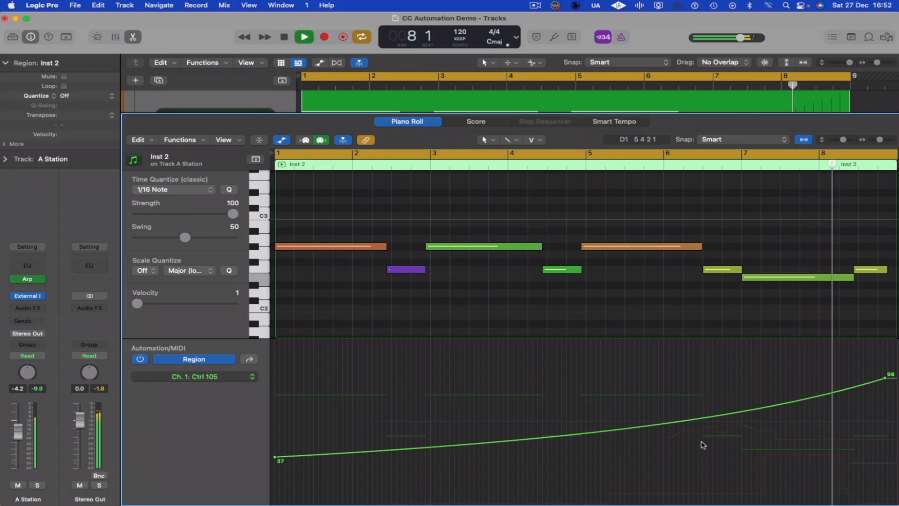
key(space)
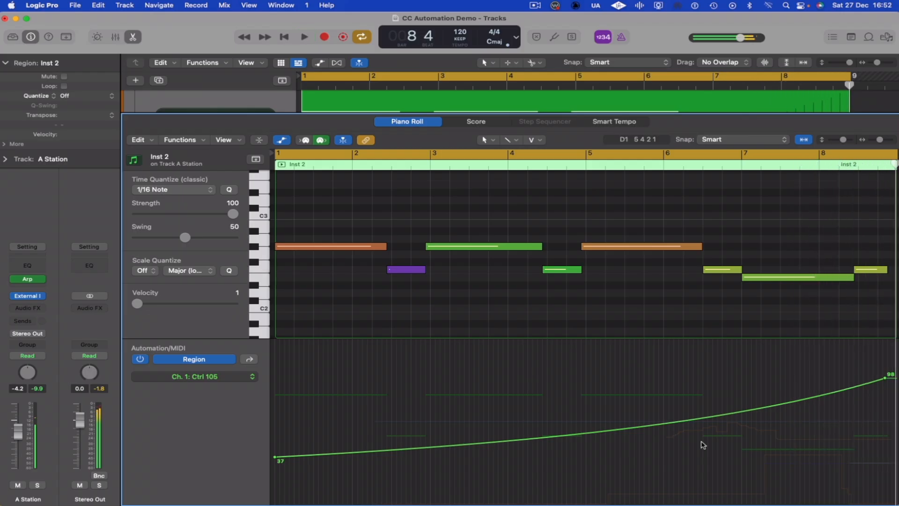
- Display the channel 1 Ctrl 106 data in the Piano Roll's automation area
scroll(847, 383, up, 2)
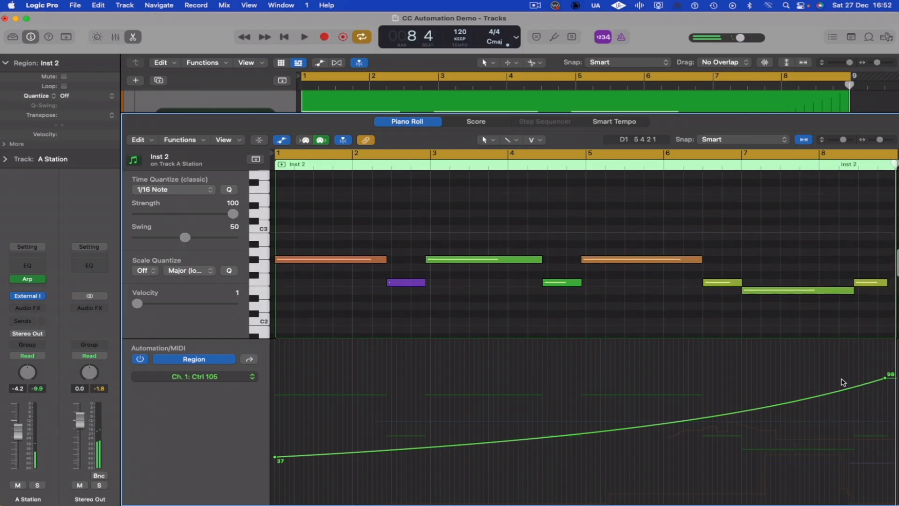
click(250, 381)
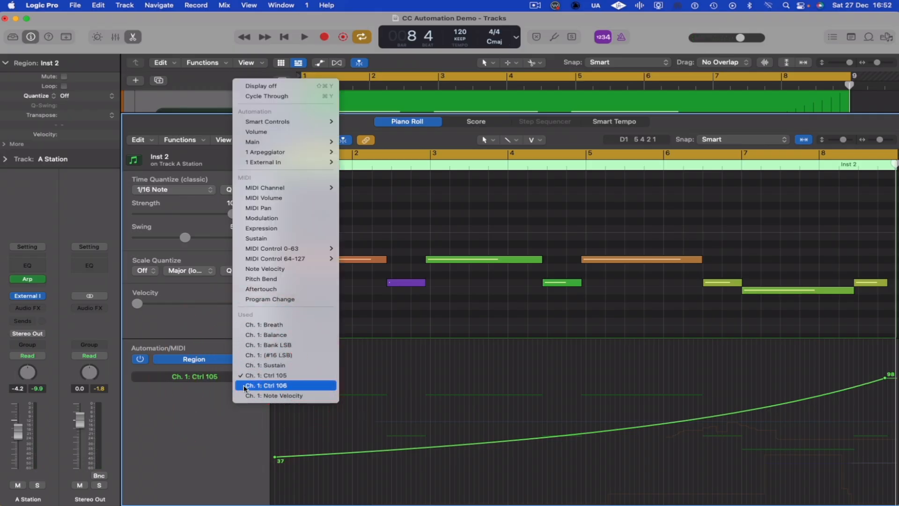
click(263, 382)
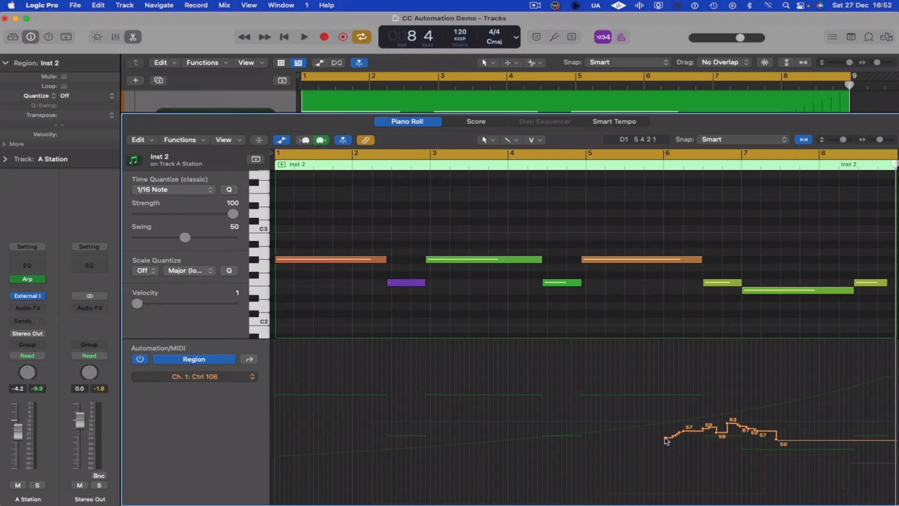
- Replace the recorded Ctrl 106 data with a ramp from 52 to 67, add a drop to 42 after bar 8 beat 3, and play it
mouse_move(671, 439)
mouse_down()
mouse_move(713, 420)
mouse_move(742, 416)
mouse_move(747, 431)
mouse_move(788, 417)
mouse_move(818, 419)
mouse_up()
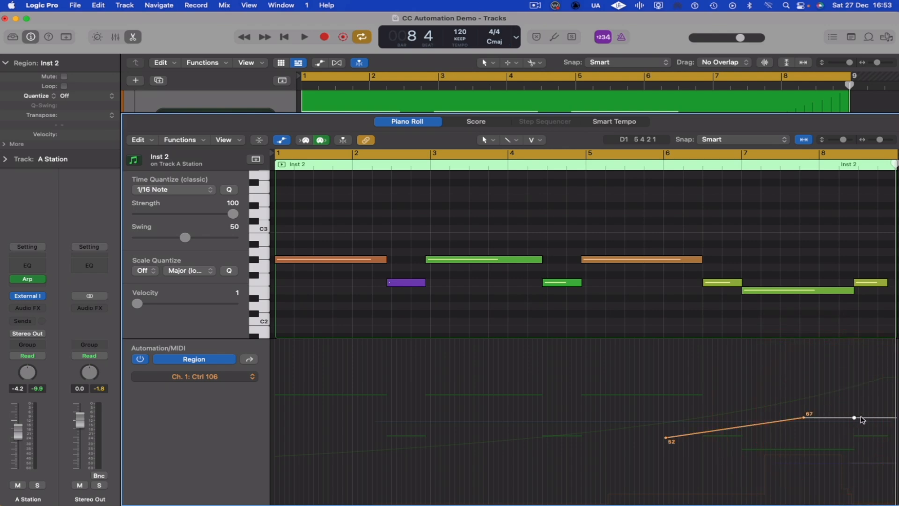
drag(861, 418, 862, 441)
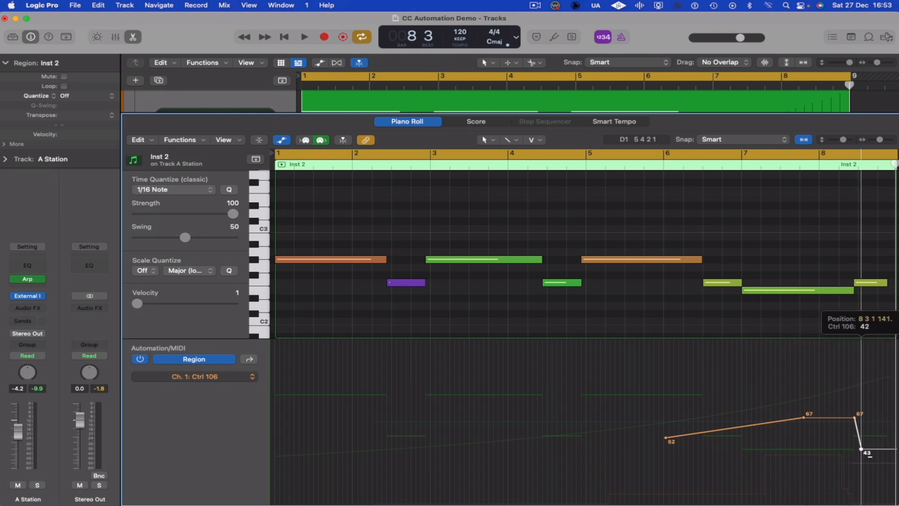
drag(861, 451, 861, 452)
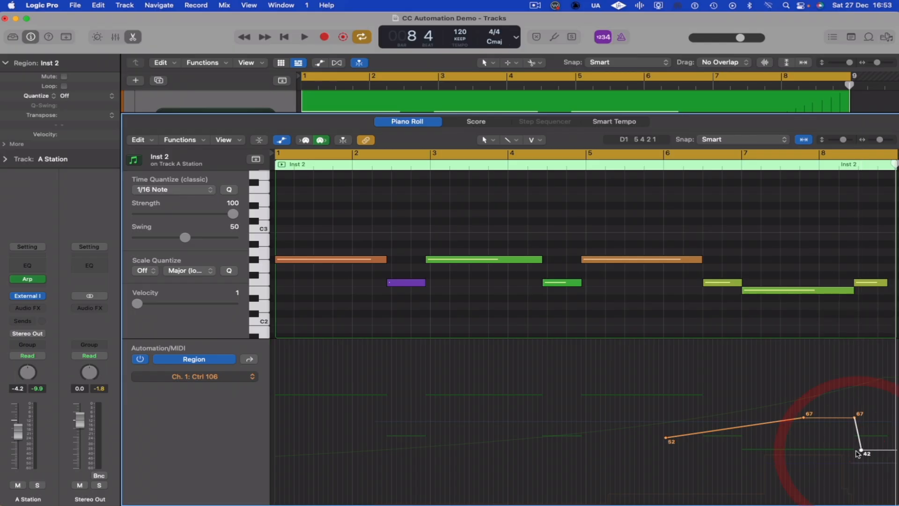
key(space)
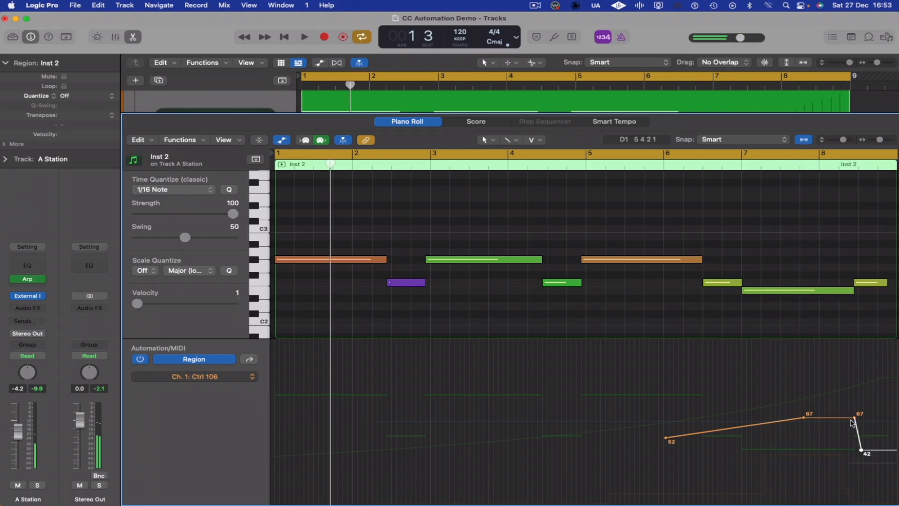
- Reshape the Ctrl 106 curve by lowering its peak to 63 and moving the point before the final 42 earlier, to 49
drag(854, 418, 843, 444)
click(805, 417)
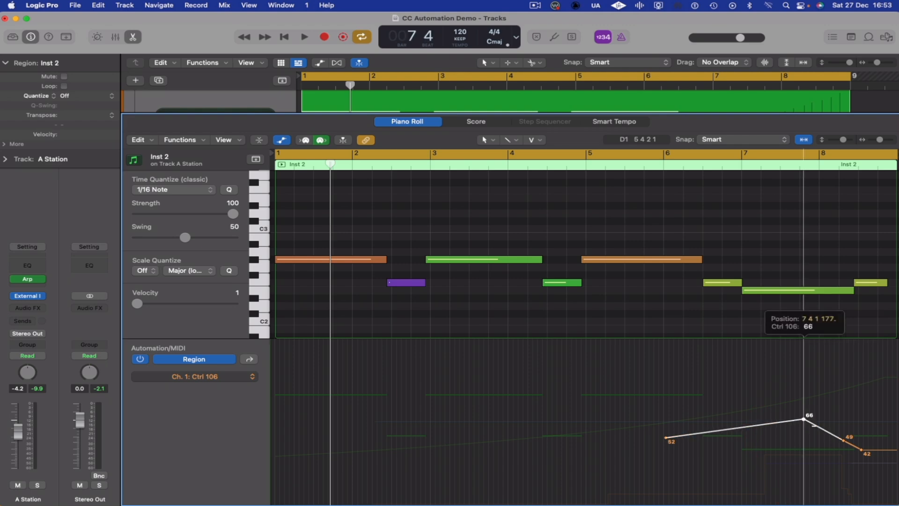
drag(804, 423, 805, 423)
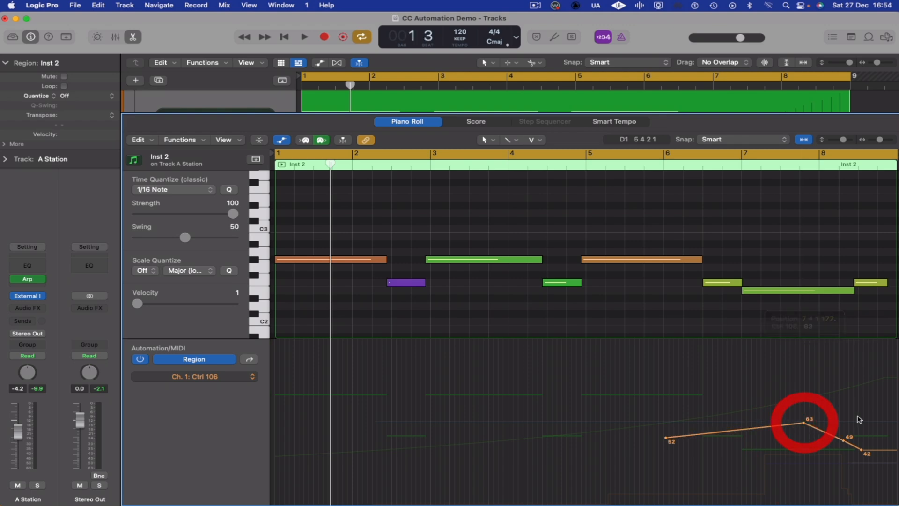
- Display the channel 1 Ctrl 105 data, set the curve's end point to 82 and start point to 40, and play the region
click(249, 378)
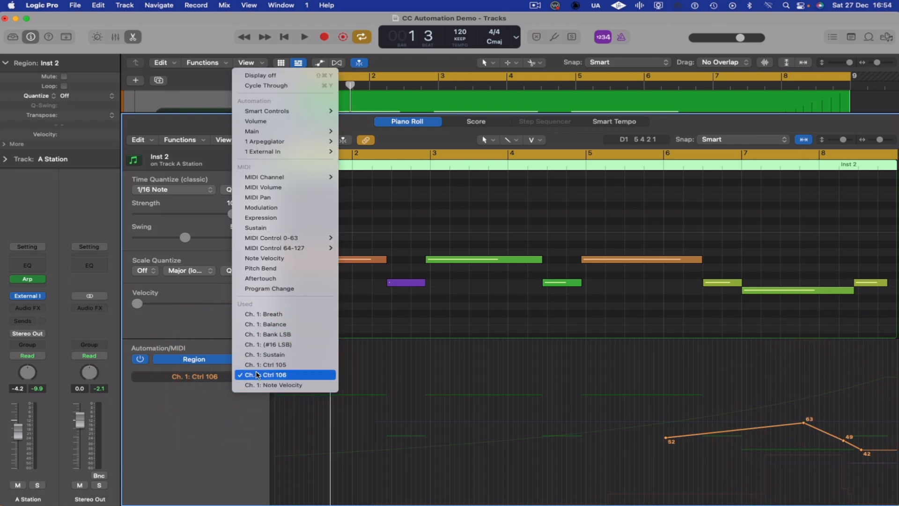
click(291, 370)
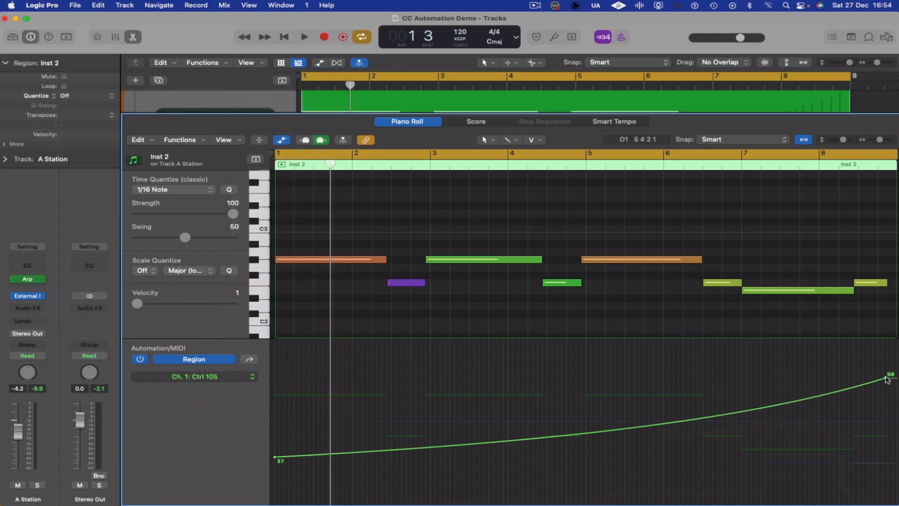
drag(886, 382, 867, 407)
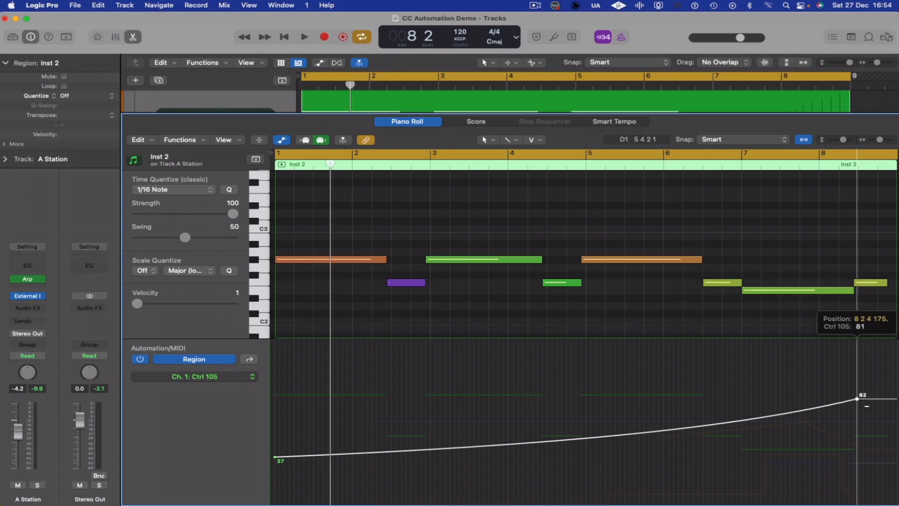
click(453, 436)
drag(274, 457, 275, 453)
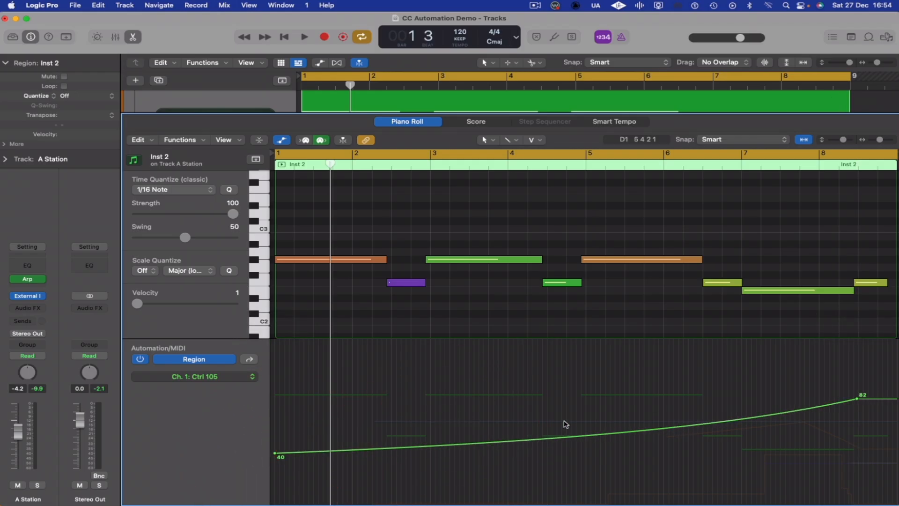
key(space)
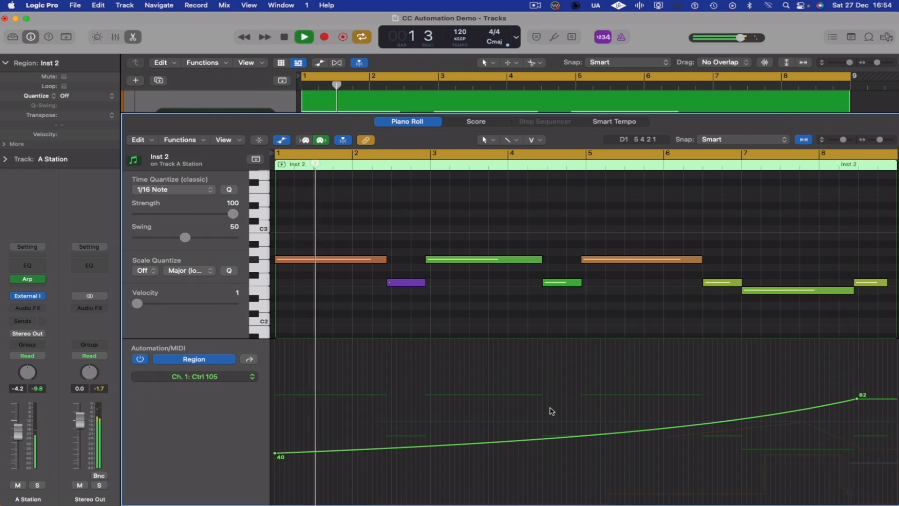
key(space)
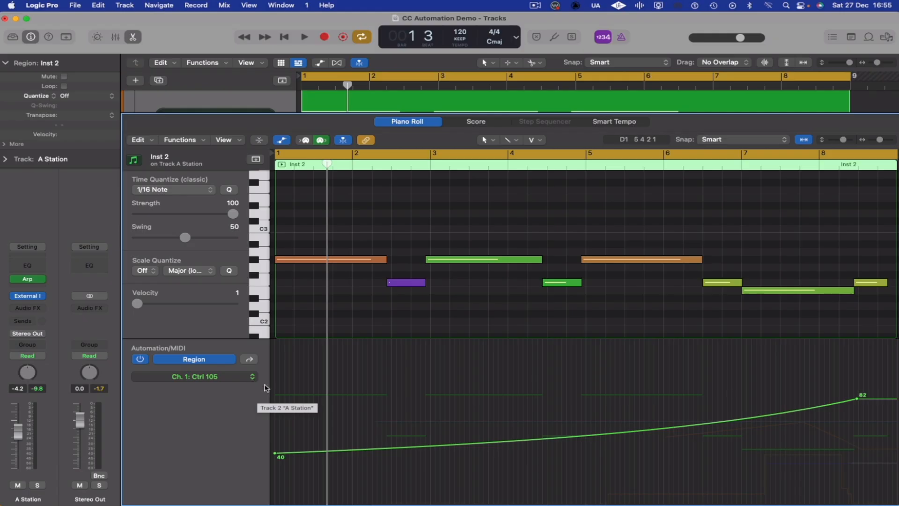
- Close the Piano Roll, select the Vox track and open its Kontakt 7 instrument window
click(406, 125)
click(244, 302)
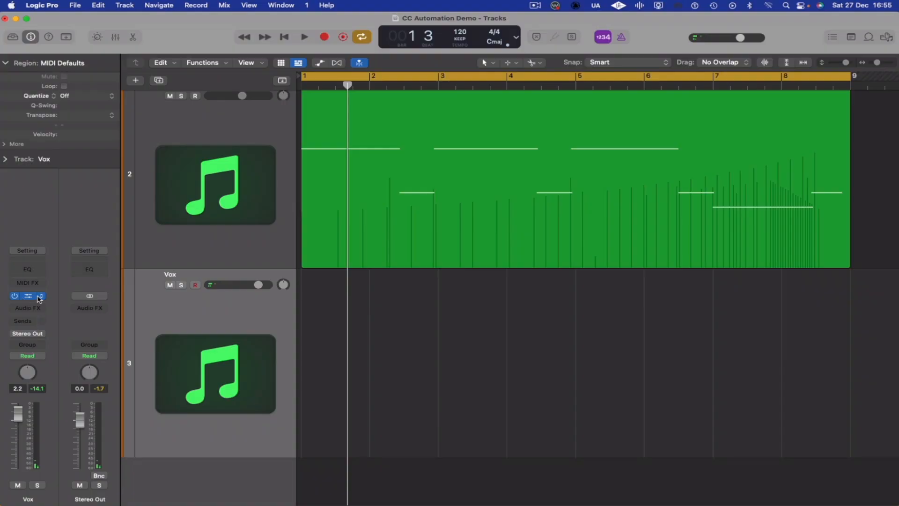
click(34, 297)
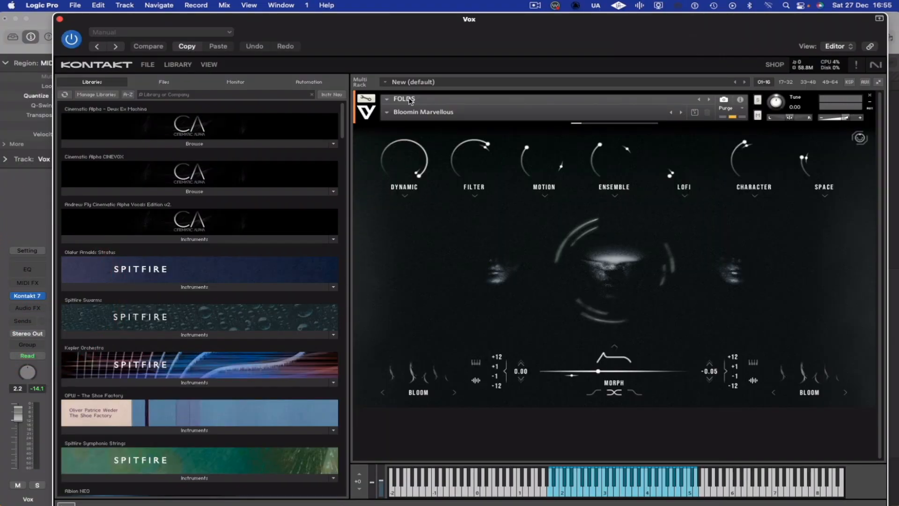
drag(407, 26, 386, 25)
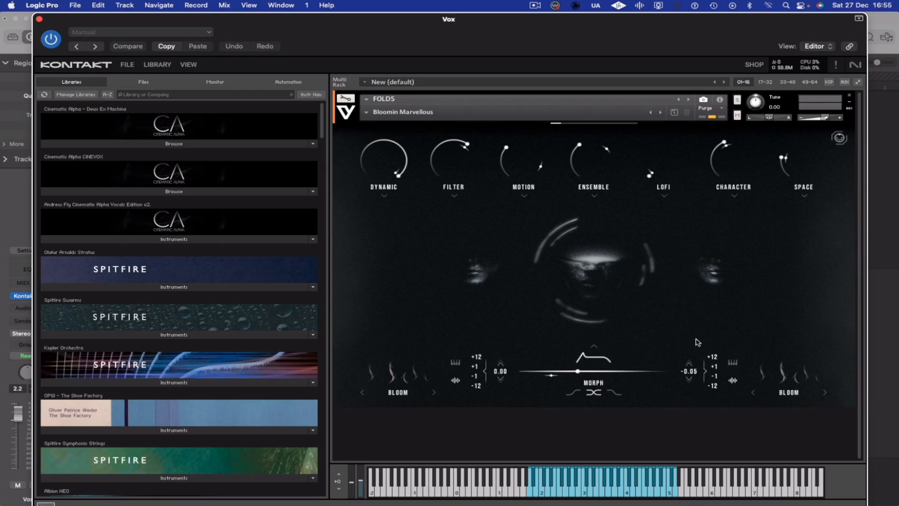
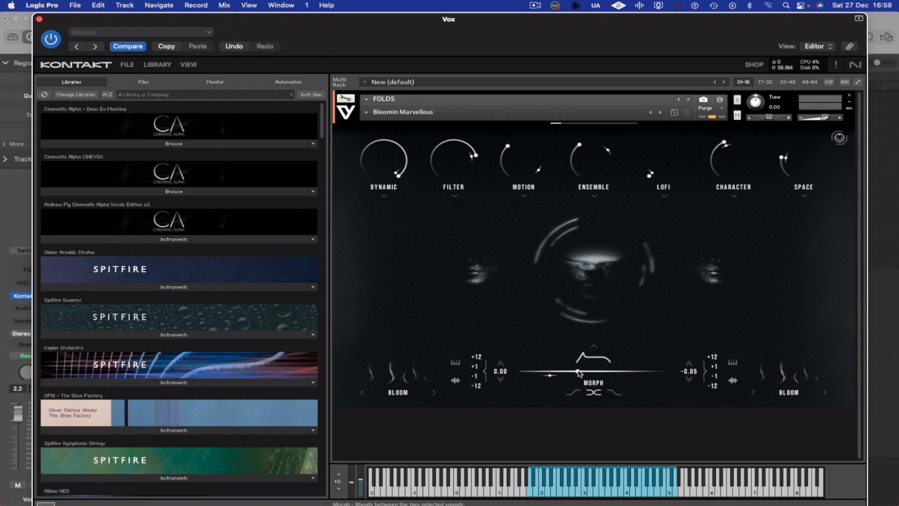
- Start Learn MIDI CC automation for the Morph, Dynamic and Filter controls of the FOLDS instrument, one after another
click(579, 372)
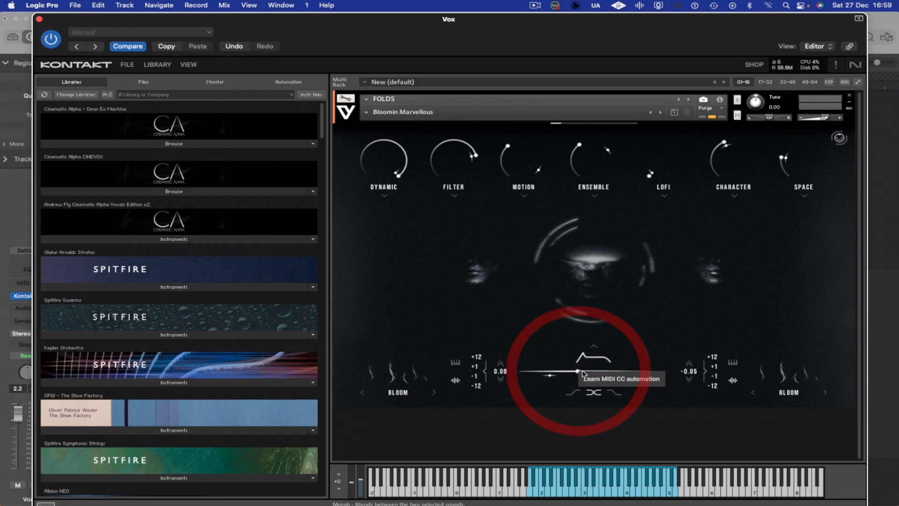
click(607, 379)
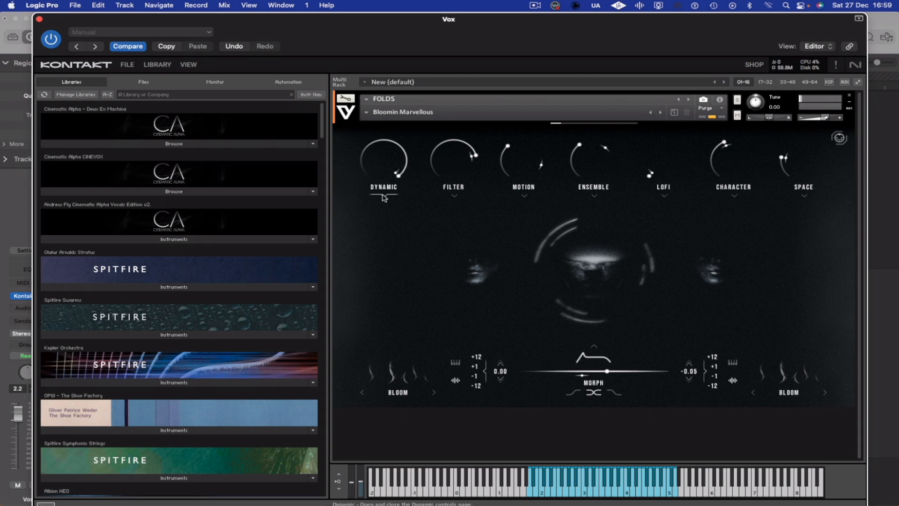
right_click(397, 174)
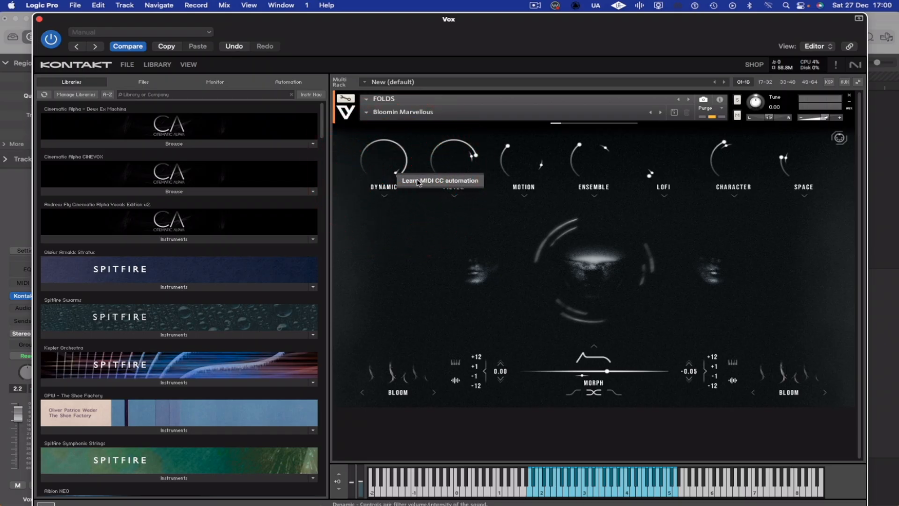
click(418, 181)
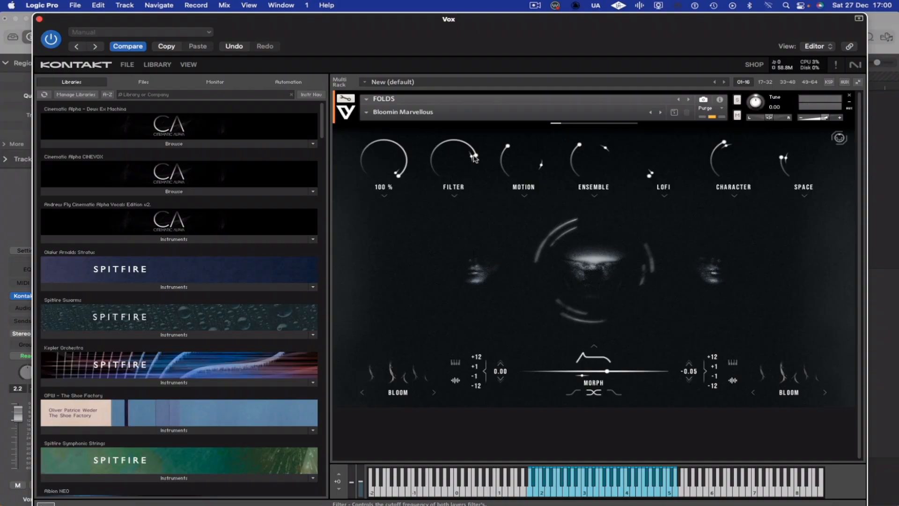
right_click(482, 157)
click(488, 164)
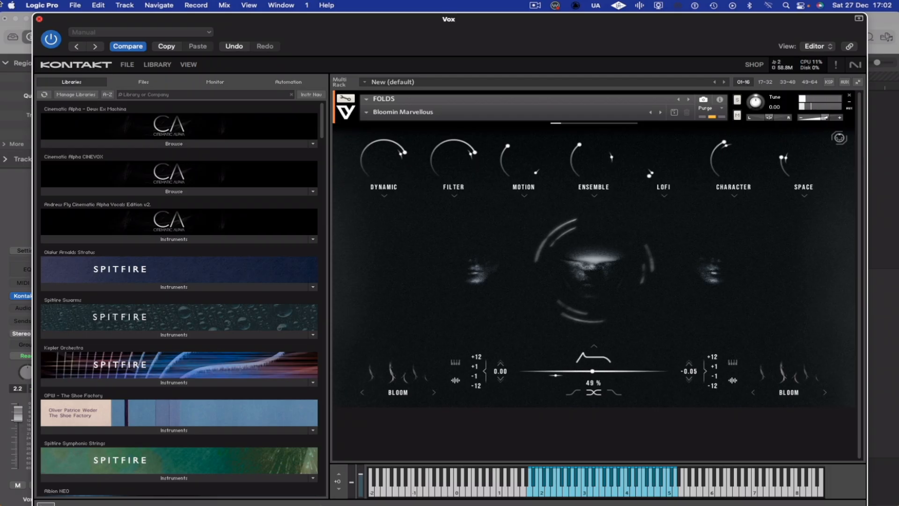
- Close the Kontakt 7 window and open the recorded Vox region in the Piano Roll
click(39, 20)
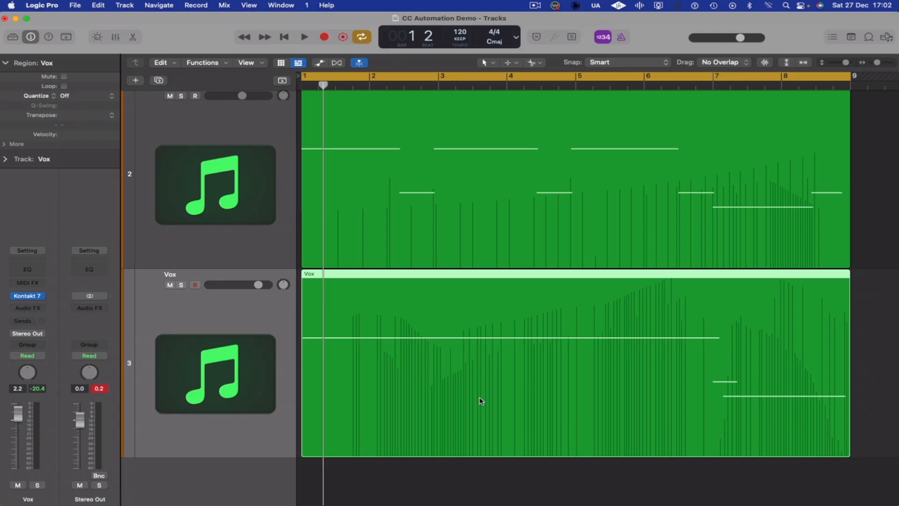
click(482, 397)
click(494, 379)
double_click(523, 378)
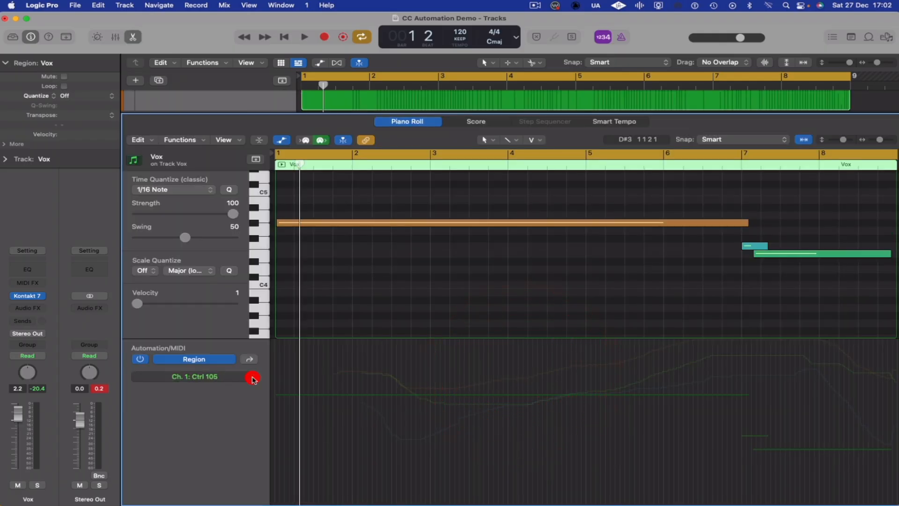
- Examine the Vox region's channel 1 Modulation, Expression and Ctrl 21 data in turn in the automation area
click(253, 378)
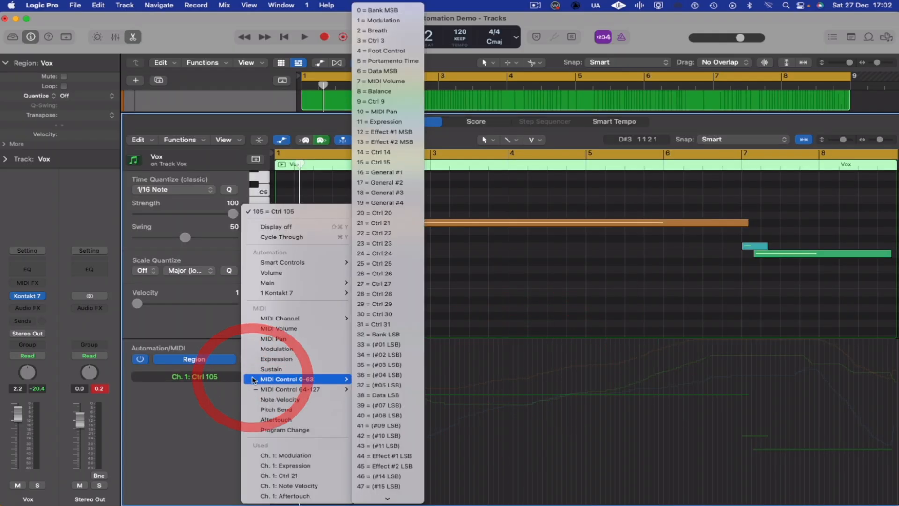
click(336, 455)
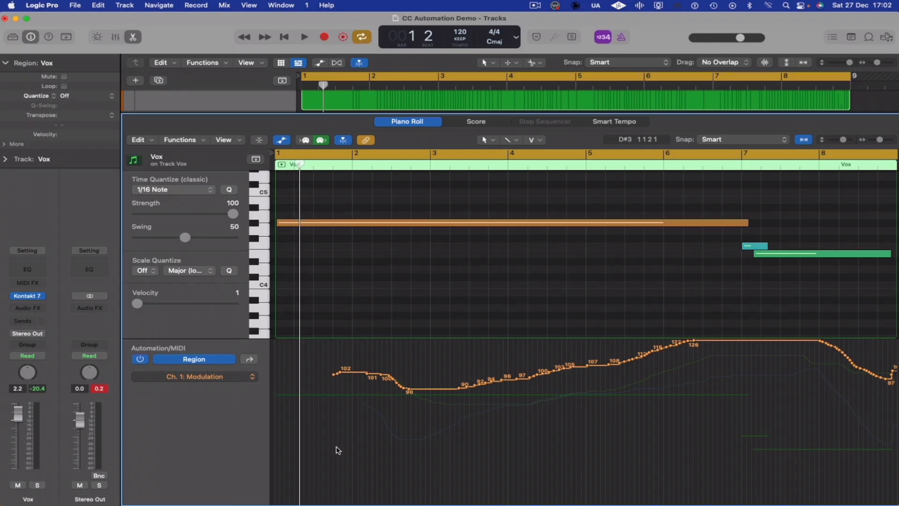
click(252, 376)
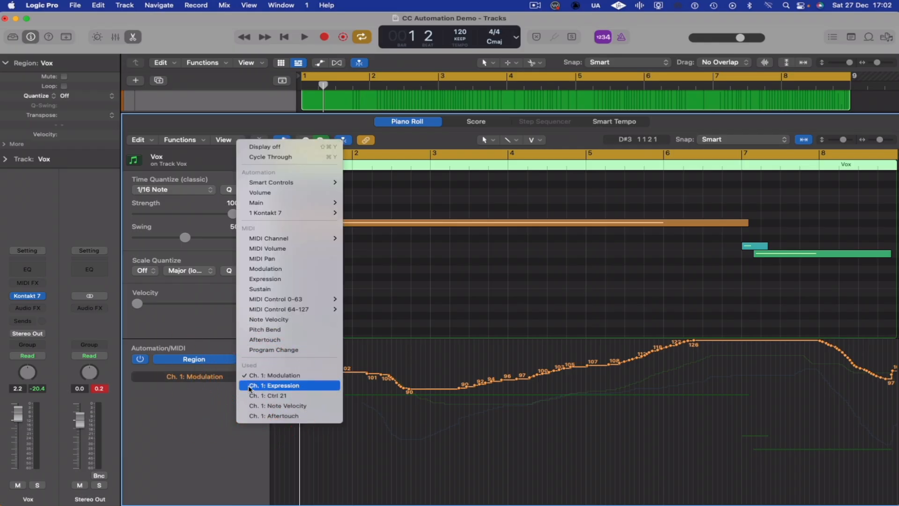
click(250, 387)
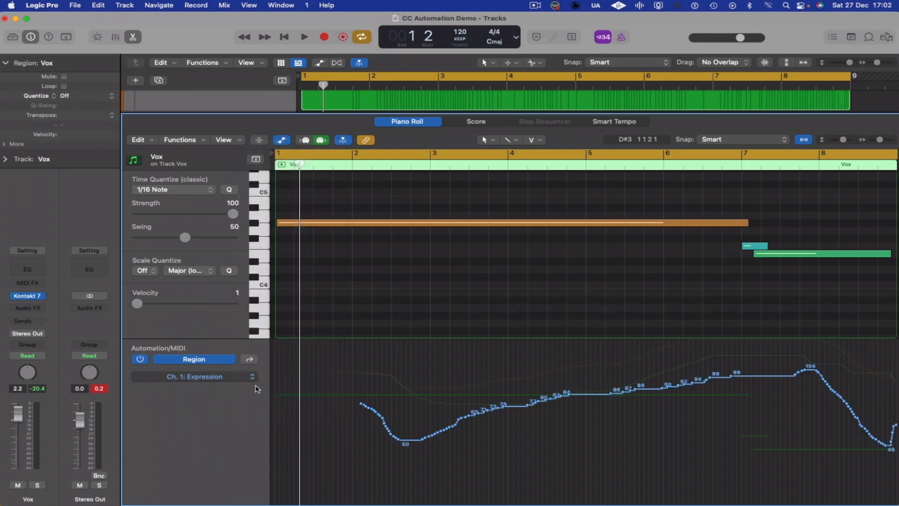
click(254, 377)
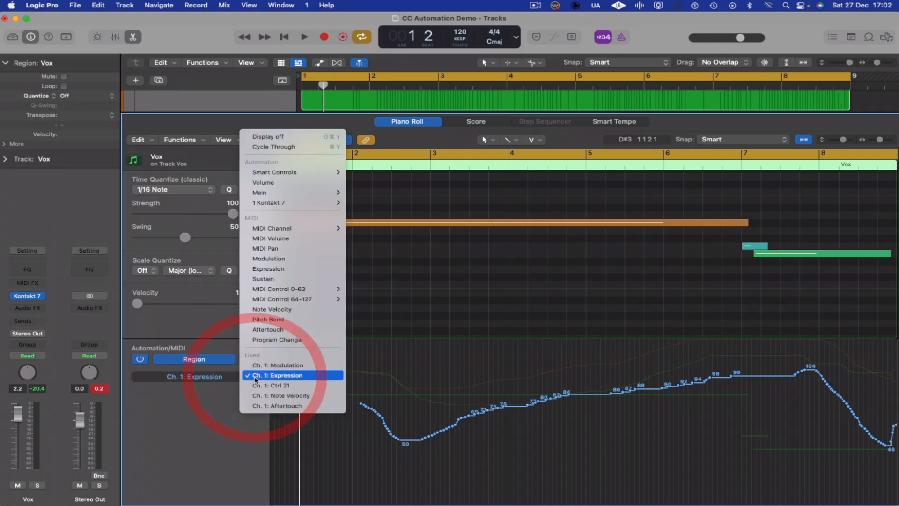
click(289, 386)
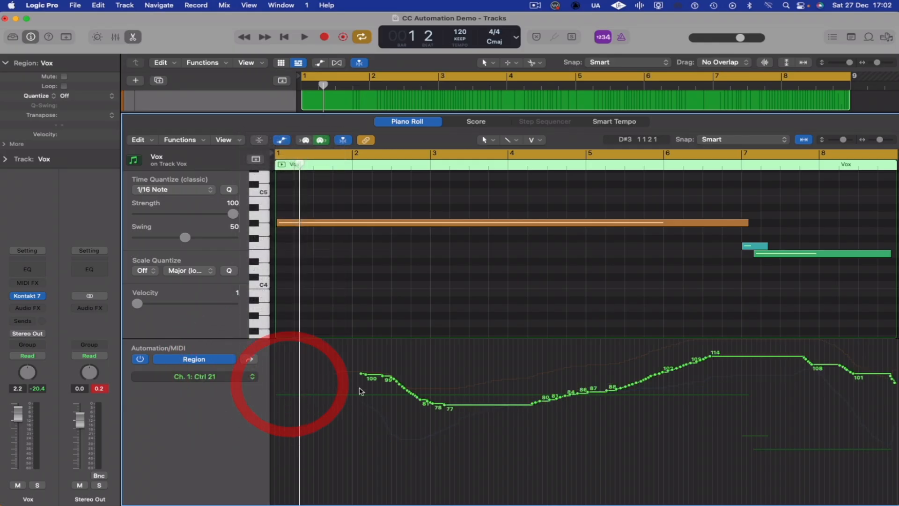
- Check the list of controller data used in the Vox region and display the channel 1 Expression data again
click(252, 377)
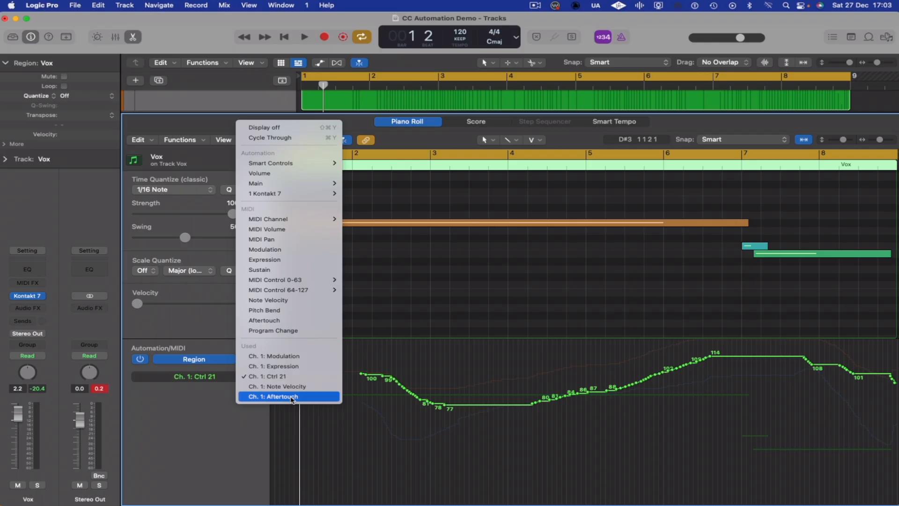
click(193, 431)
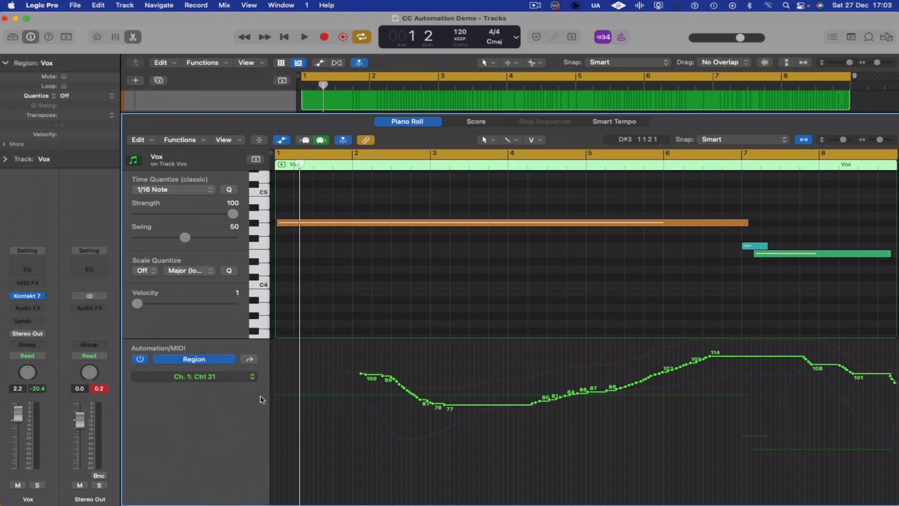
click(253, 378)
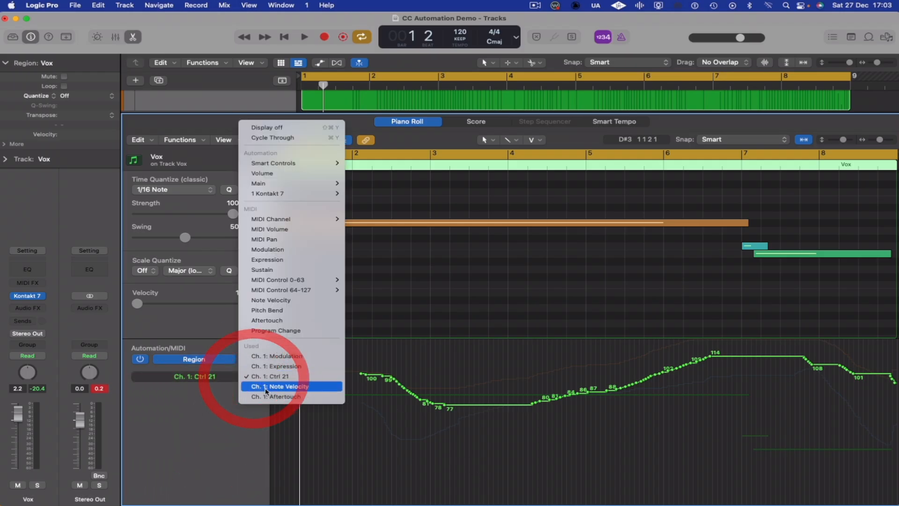
click(291, 367)
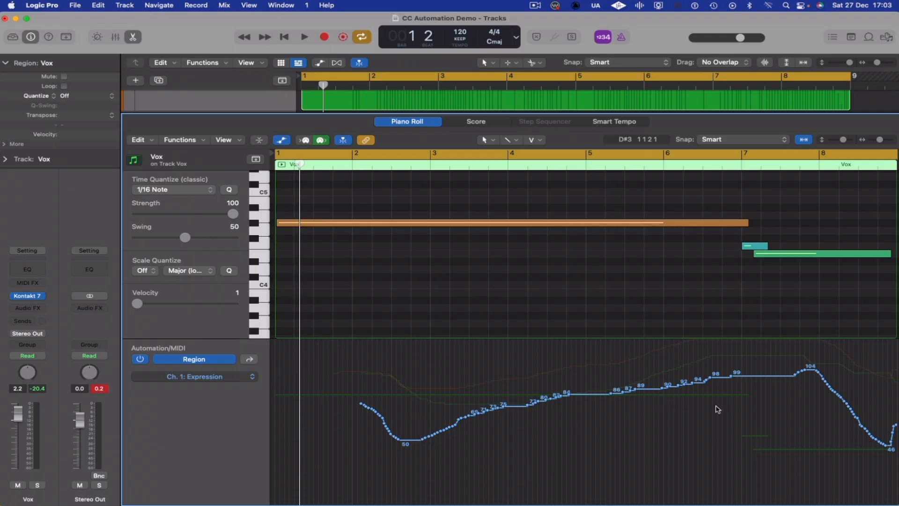
- Reopen the Kontakt 7 instrument window of the soloed Vox track
scroll(277, 476, down, 1)
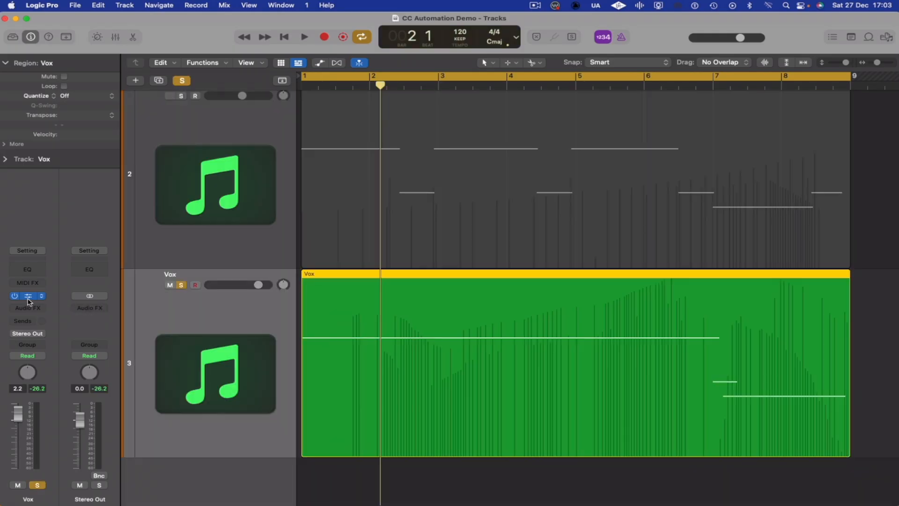
click(28, 296)
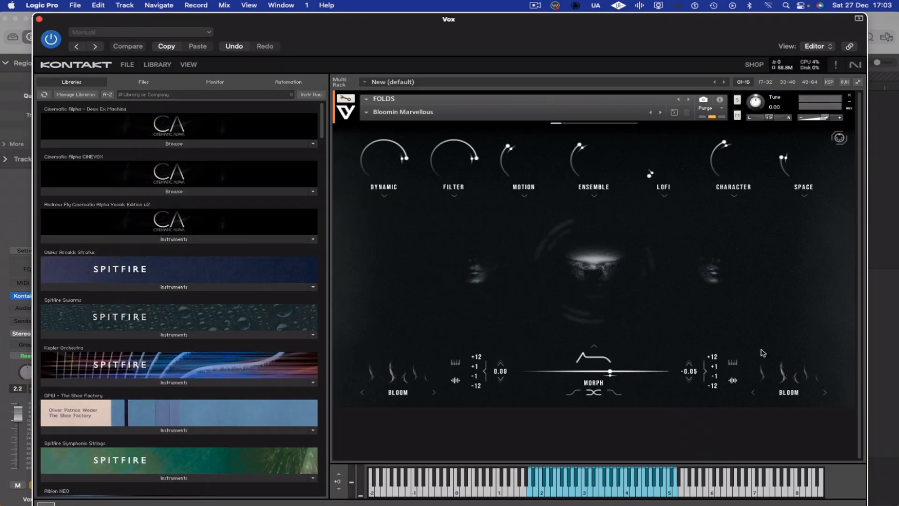